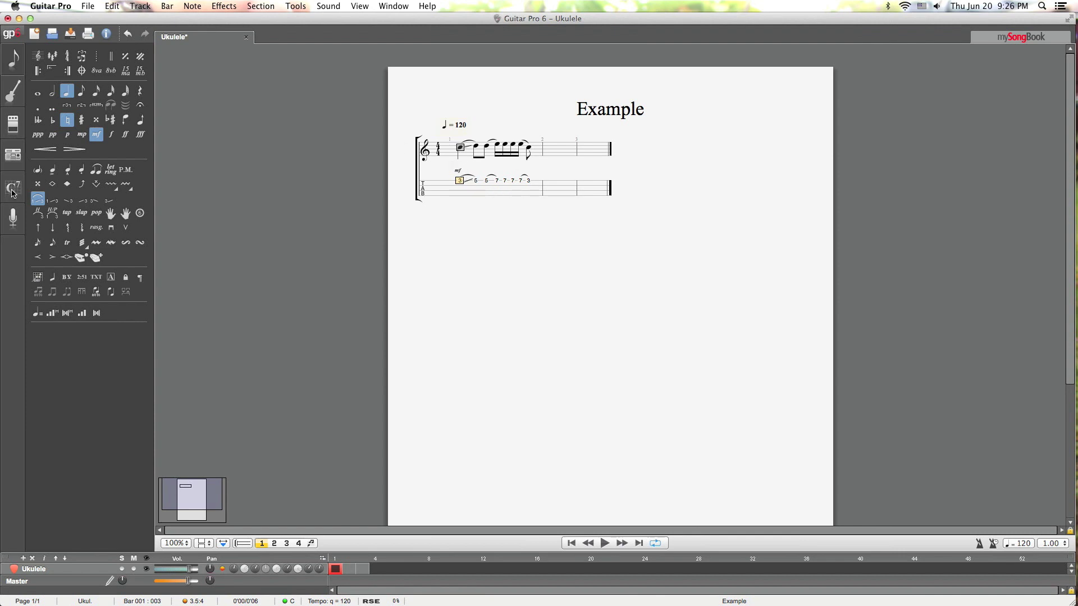
# Display the chord diagrams for the ukulele track and start adding a new chord
pyautogui.click(13, 195)
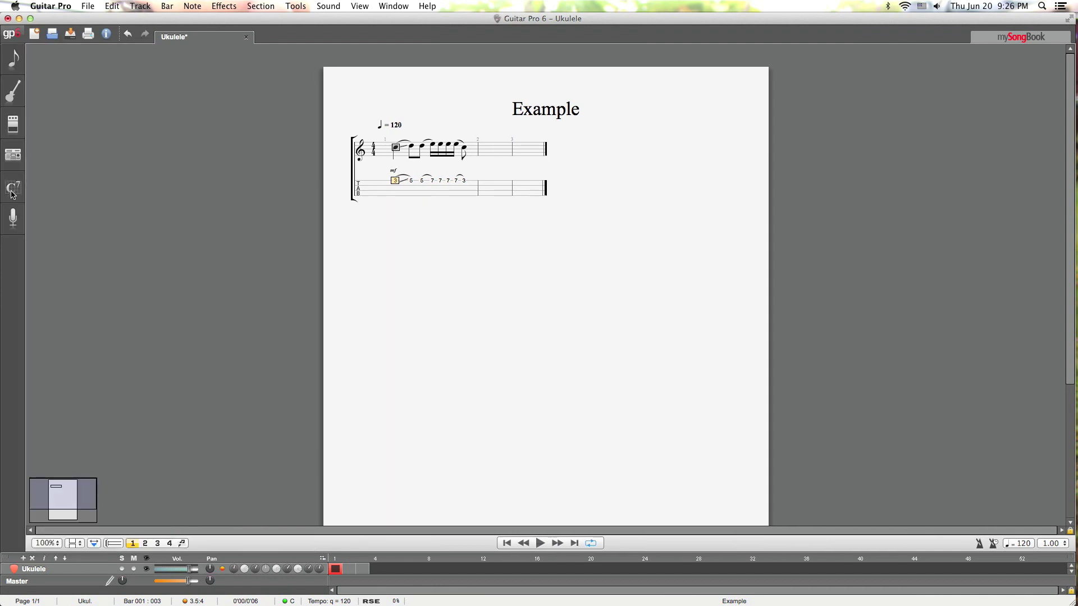
pyautogui.click(13, 195)
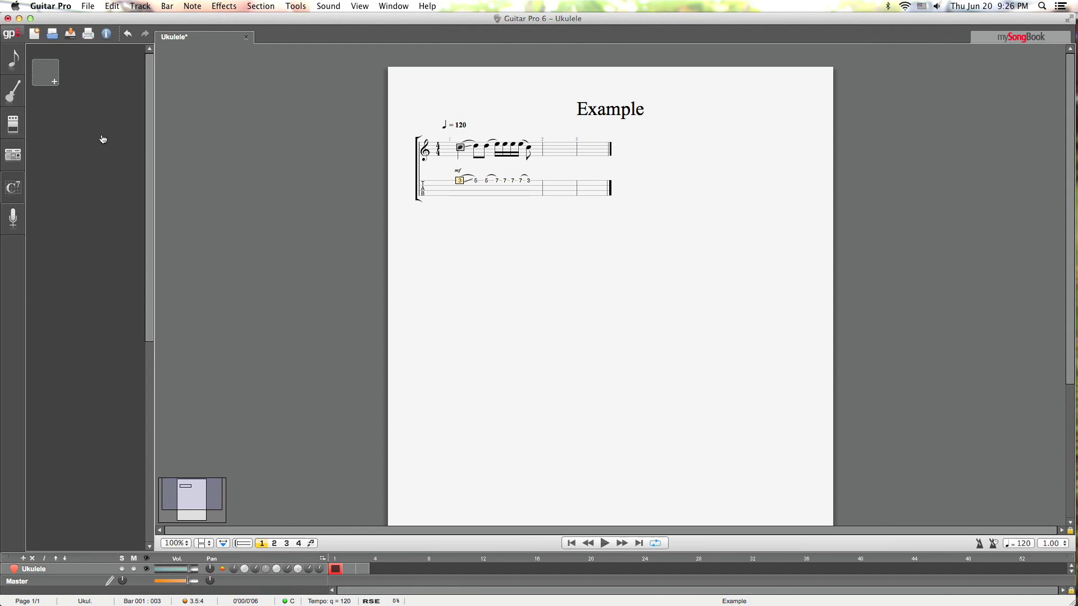
pyautogui.click(46, 74)
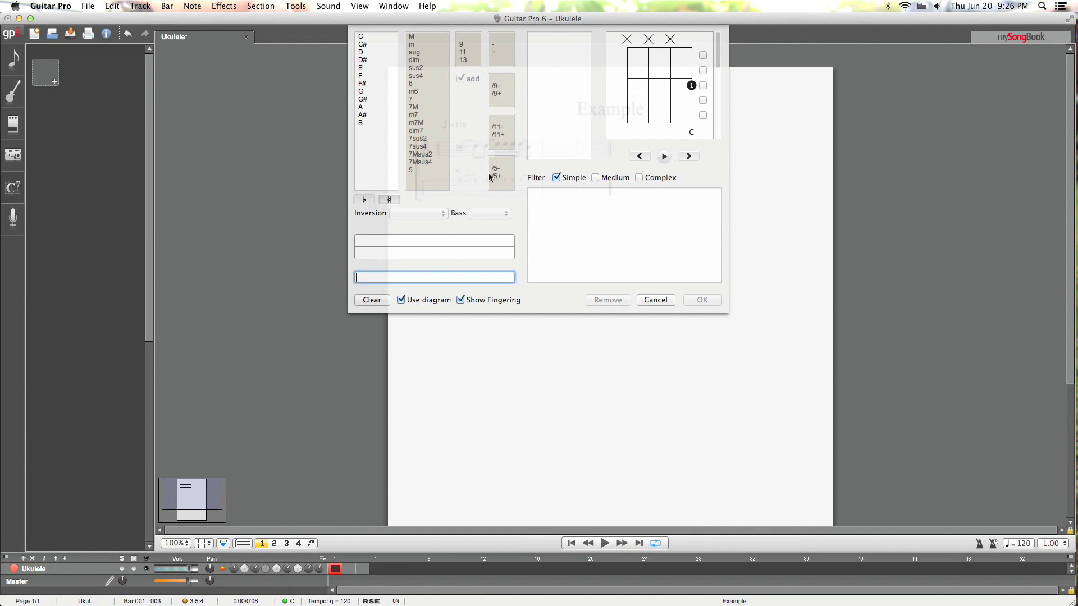
# Try the C chord as diminished, major, minor and augmented variants
pyautogui.click(362, 36)
pyautogui.click(415, 59)
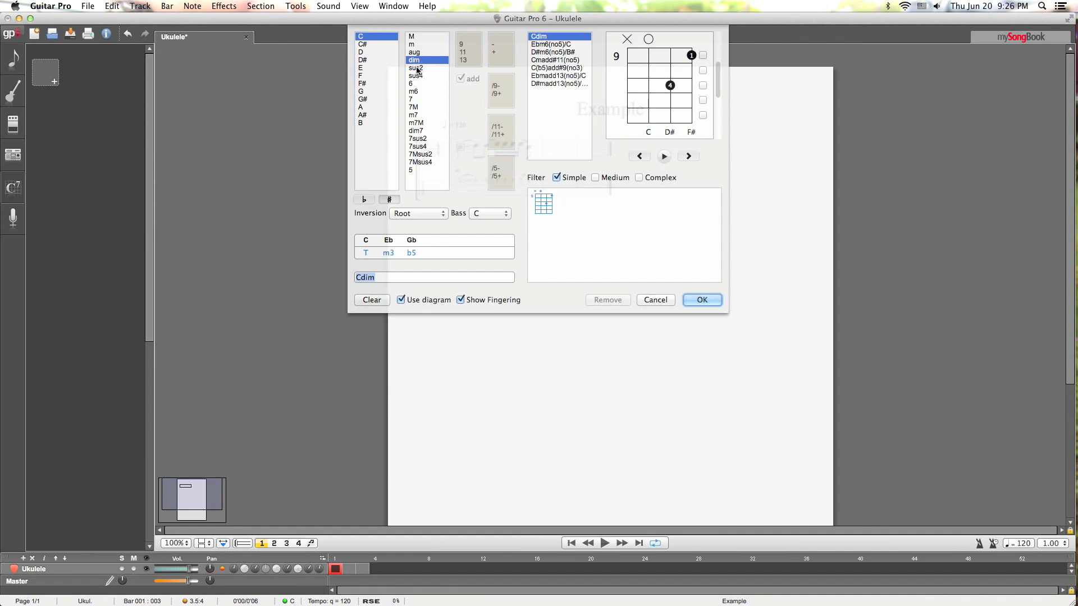
pyautogui.click(365, 38)
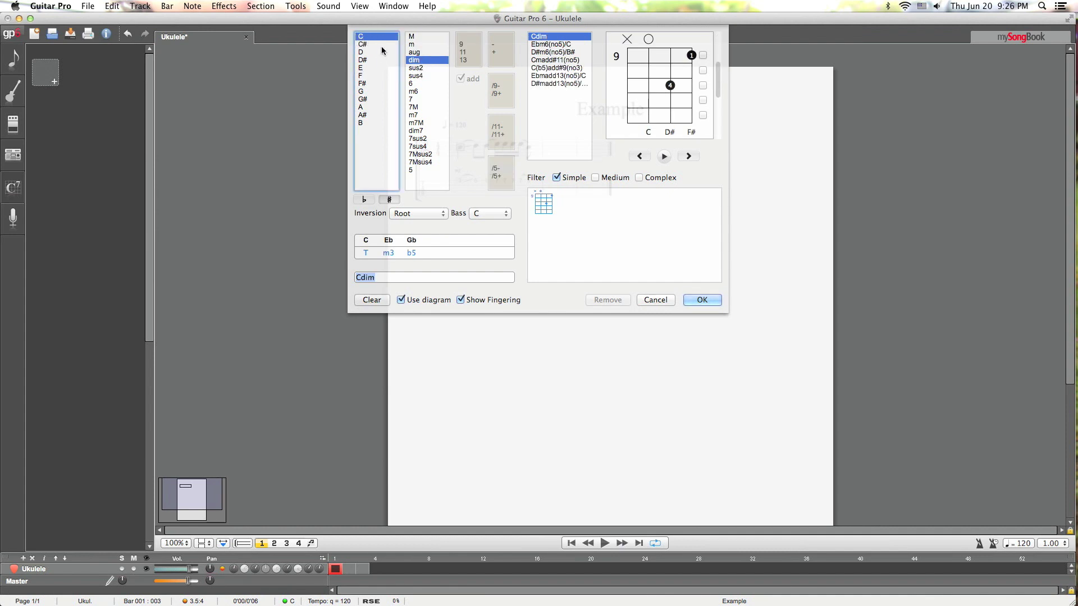
pyautogui.click(413, 37)
pyautogui.click(413, 44)
pyautogui.click(414, 52)
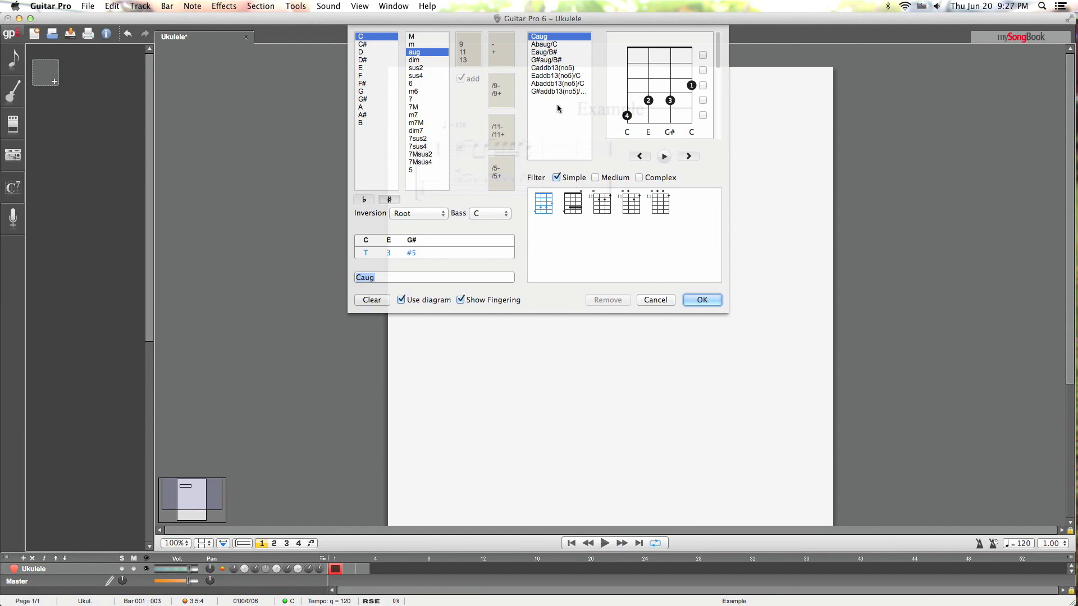
# Try D augmented and D major, fret the muted string at the second fret, and pick the suggested name D
pyautogui.click(364, 52)
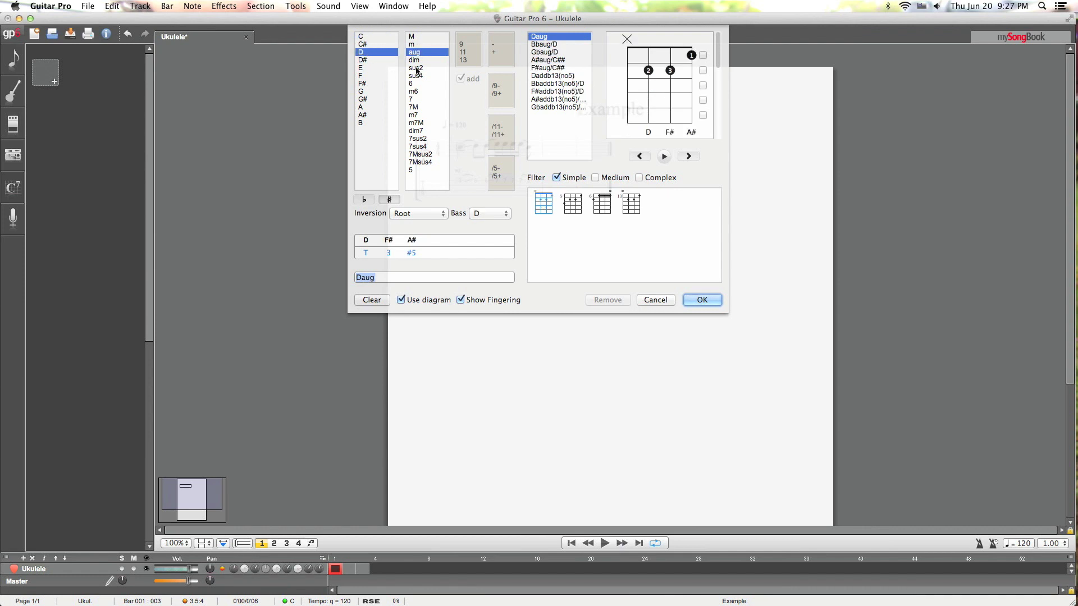
pyautogui.click(412, 36)
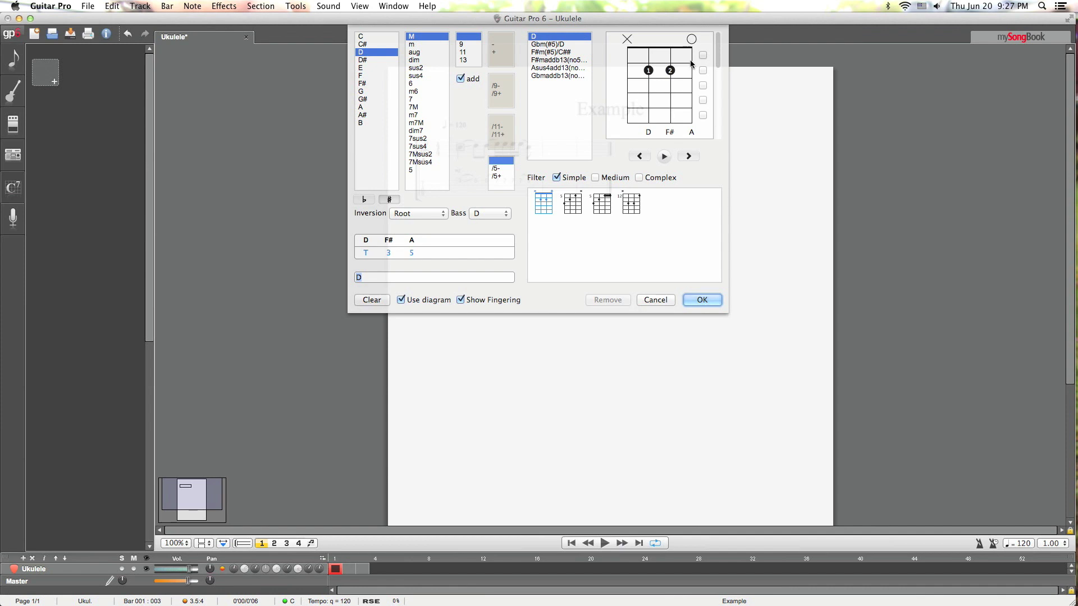
pyautogui.click(628, 71)
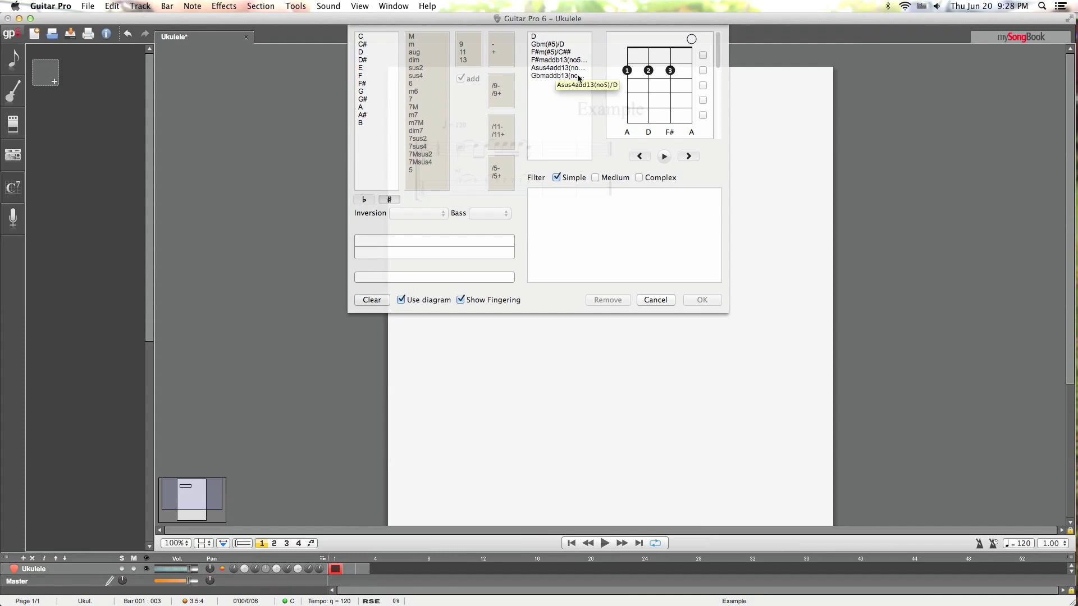
pyautogui.click(537, 37)
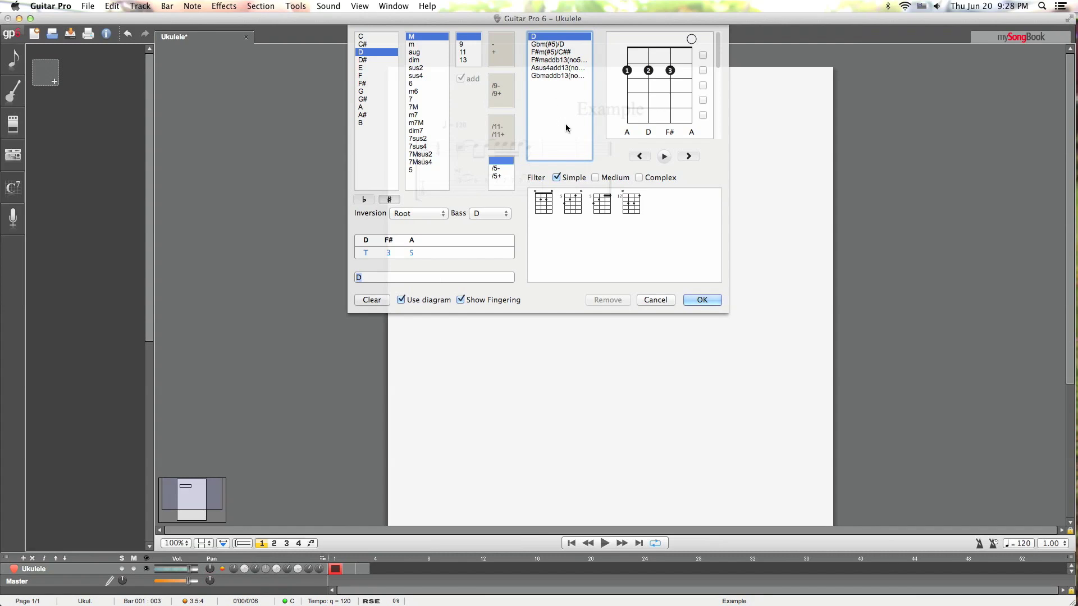
# Choose the C chord and change its three fretted G, C and E strings to open, keeping the third-fret note
pyautogui.click(362, 36)
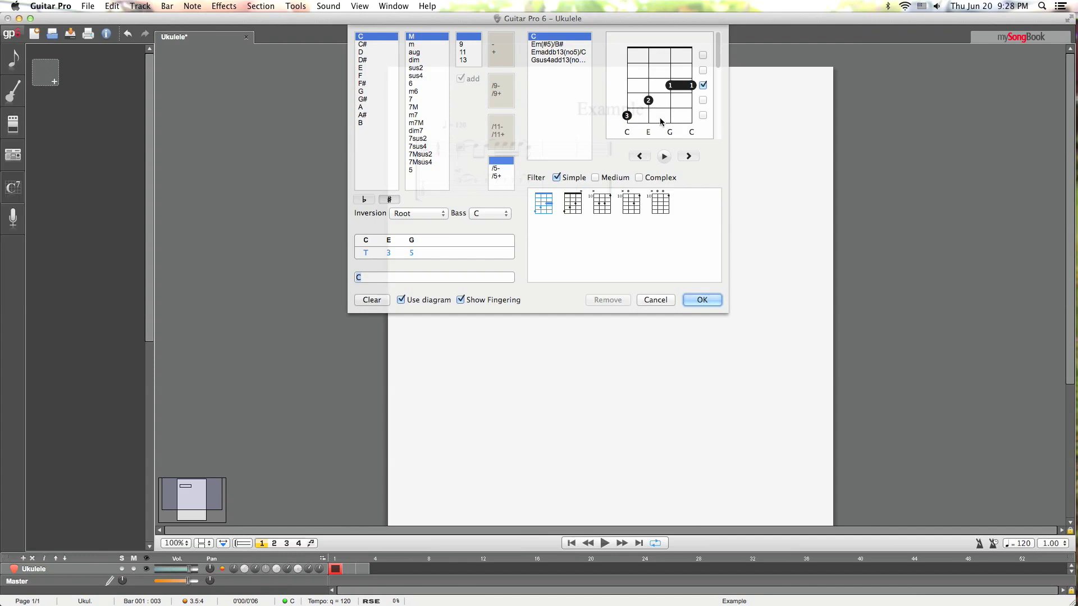
pyautogui.click(670, 39)
pyautogui.click(649, 39)
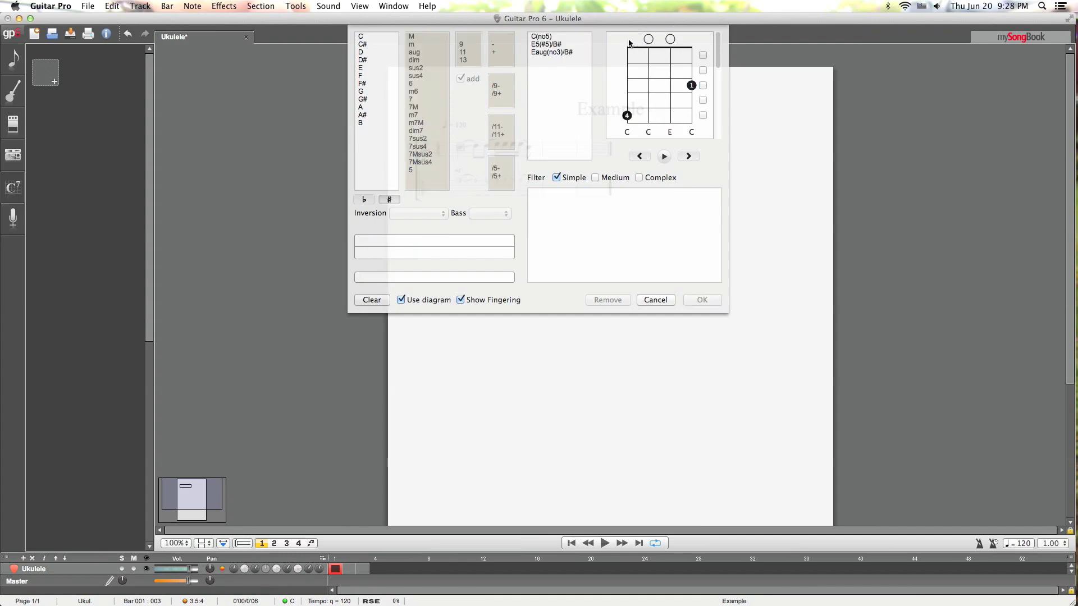
pyautogui.click(627, 39)
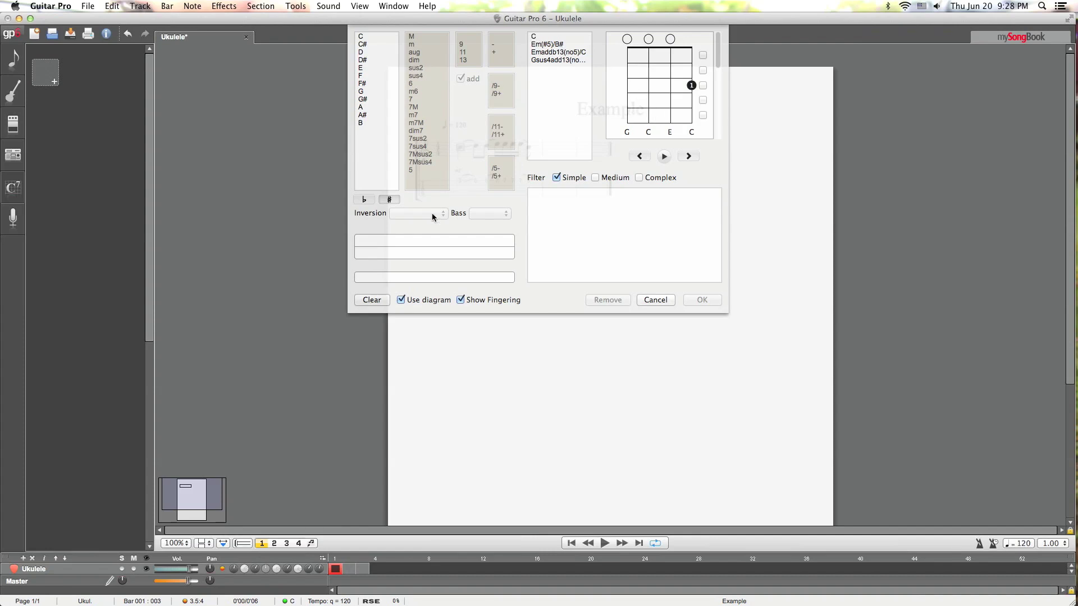
# Name the chord CCCCC, add it to the track's chords, and delete it again
pyautogui.click(395, 277)
pyautogui.write('C')
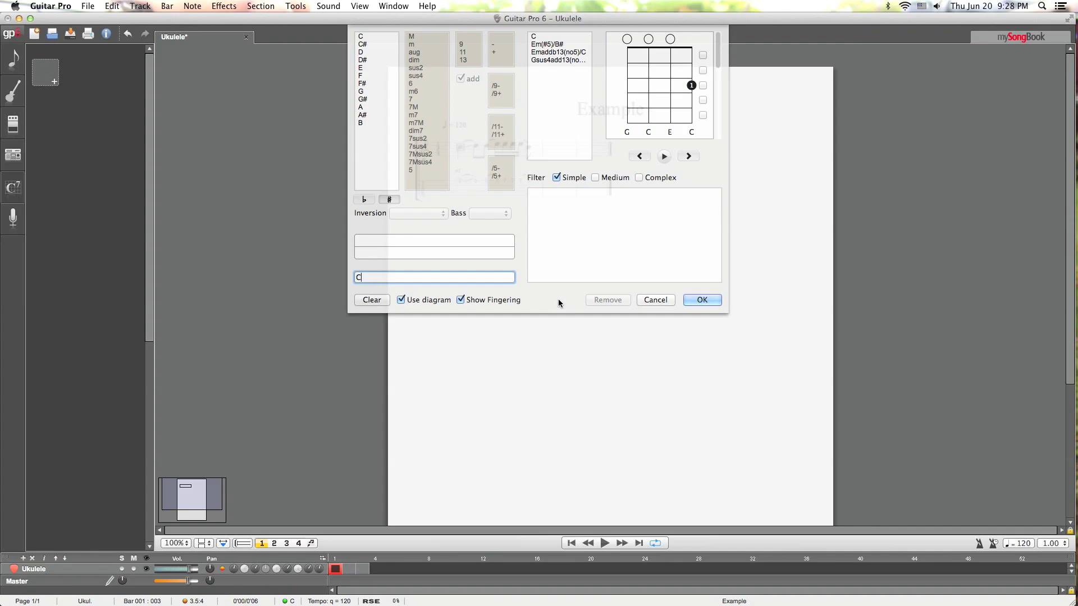
pyautogui.write('CCCC')
pyautogui.press('Return')
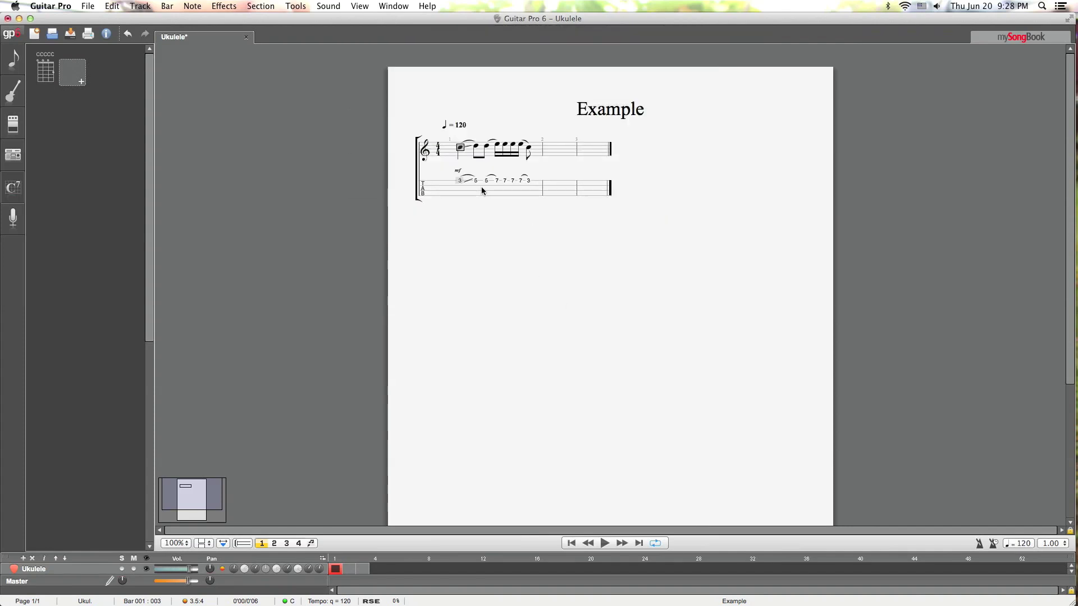
pyautogui.click(53, 84)
# Create a C chord with three open strings and the third-fret note, using the suggested name C
pyautogui.click(54, 82)
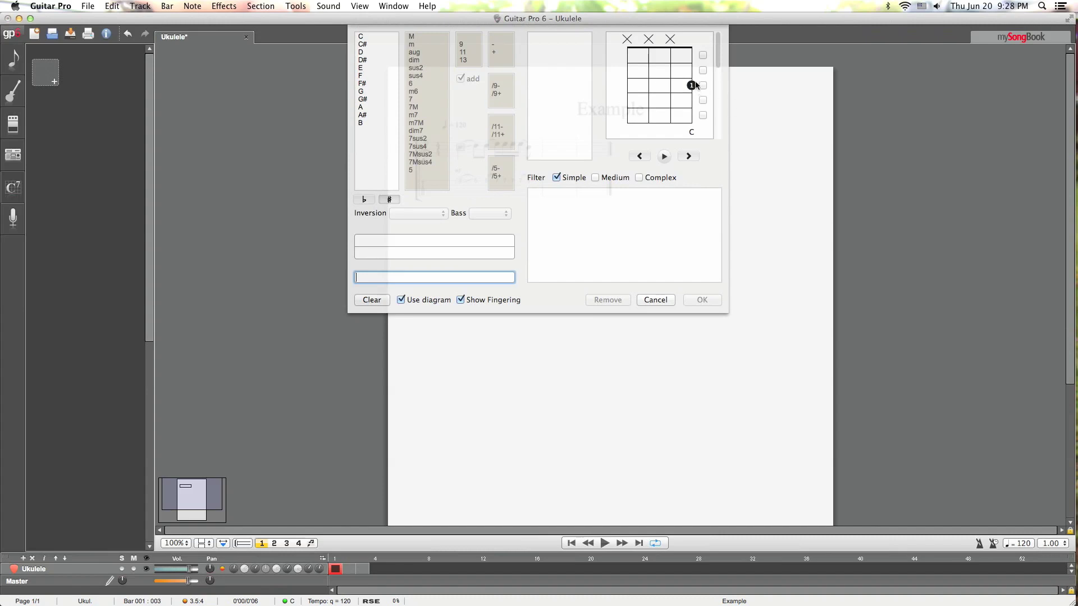
pyautogui.click(670, 40)
pyautogui.click(649, 39)
pyautogui.click(626, 39)
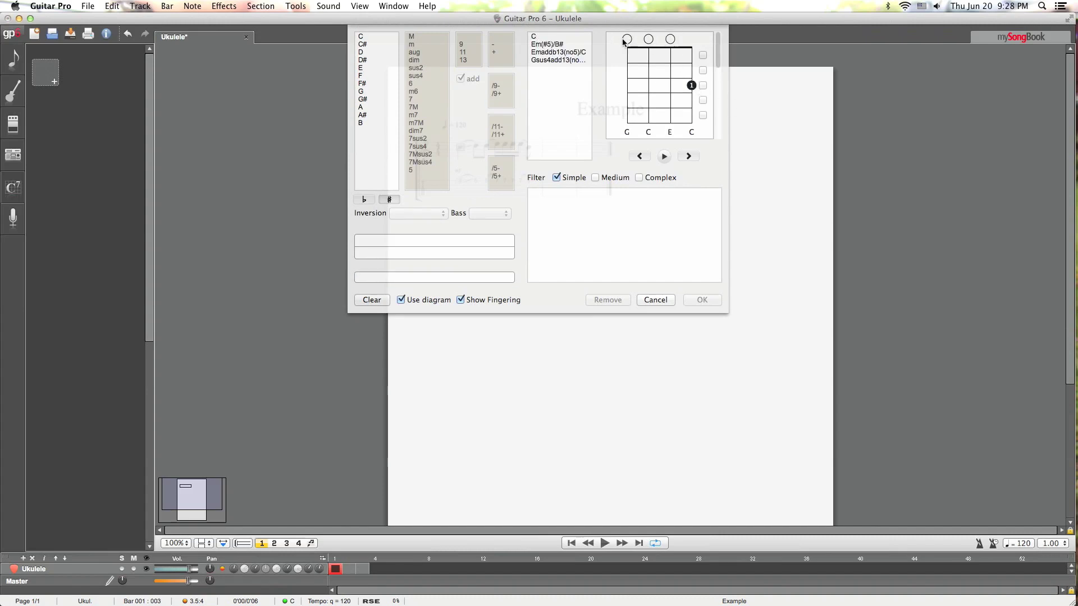
pyautogui.click(536, 38)
pyautogui.click(702, 300)
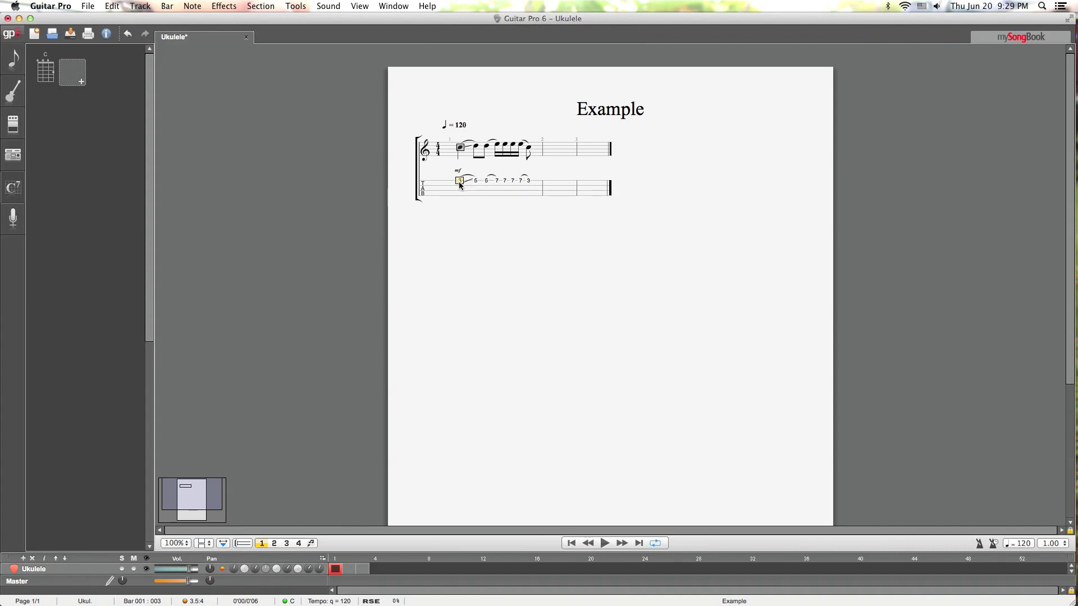
# Assign the C chord to the first note of bar 1
pyautogui.click(45, 73)
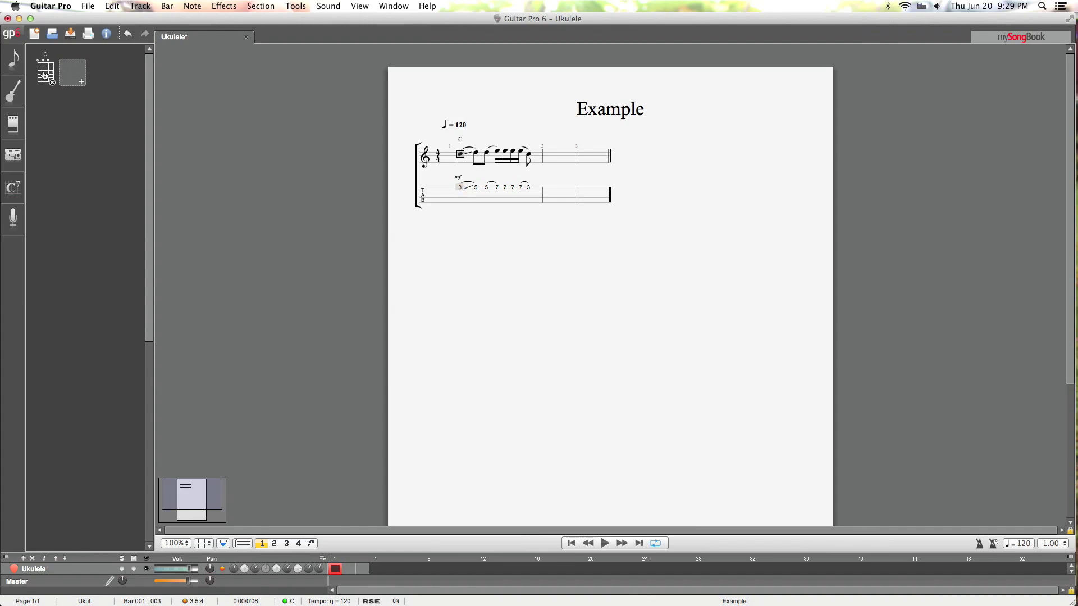
pyautogui.click(459, 187)
pyautogui.click(46, 74)
pyautogui.click(46, 74)
# At the first fret-7 note, add a new A minor chord with its simple open fingering
pyautogui.click(496, 187)
pyautogui.click(83, 73)
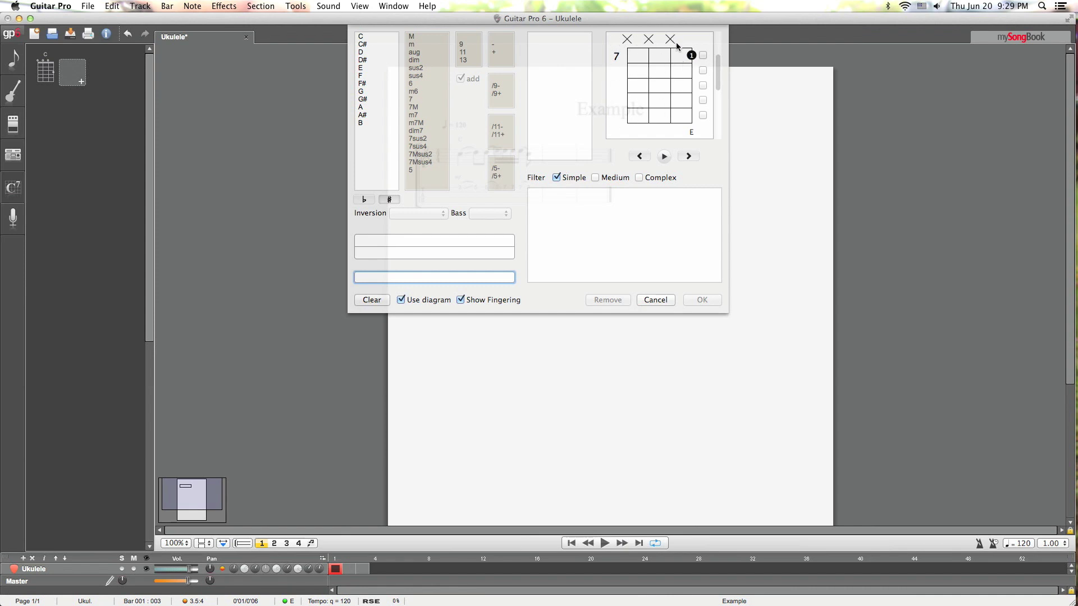
pyautogui.click(363, 107)
pyautogui.click(414, 45)
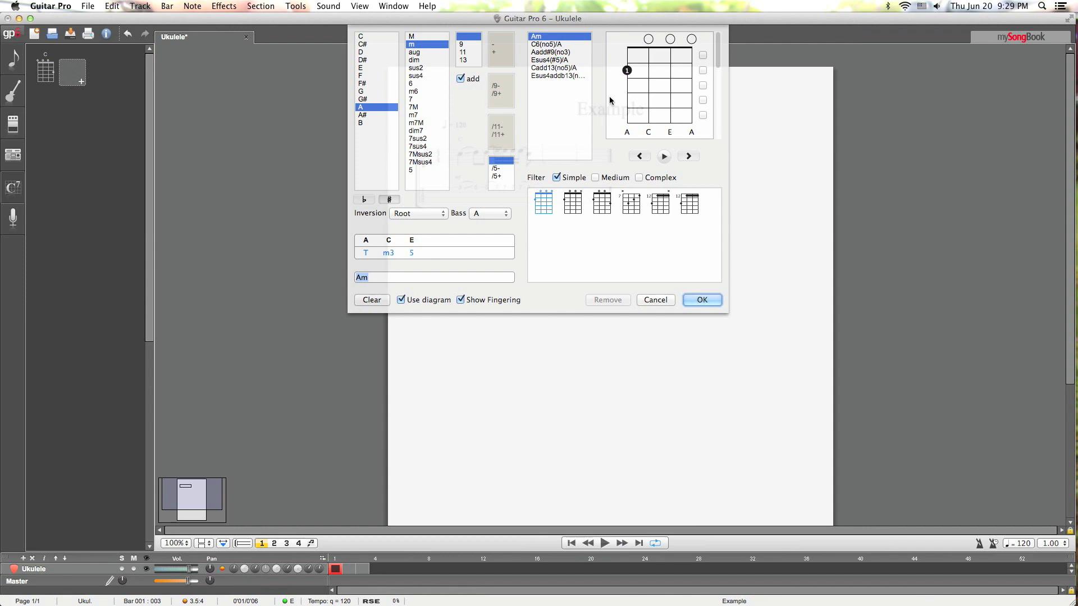
pyautogui.click(705, 300)
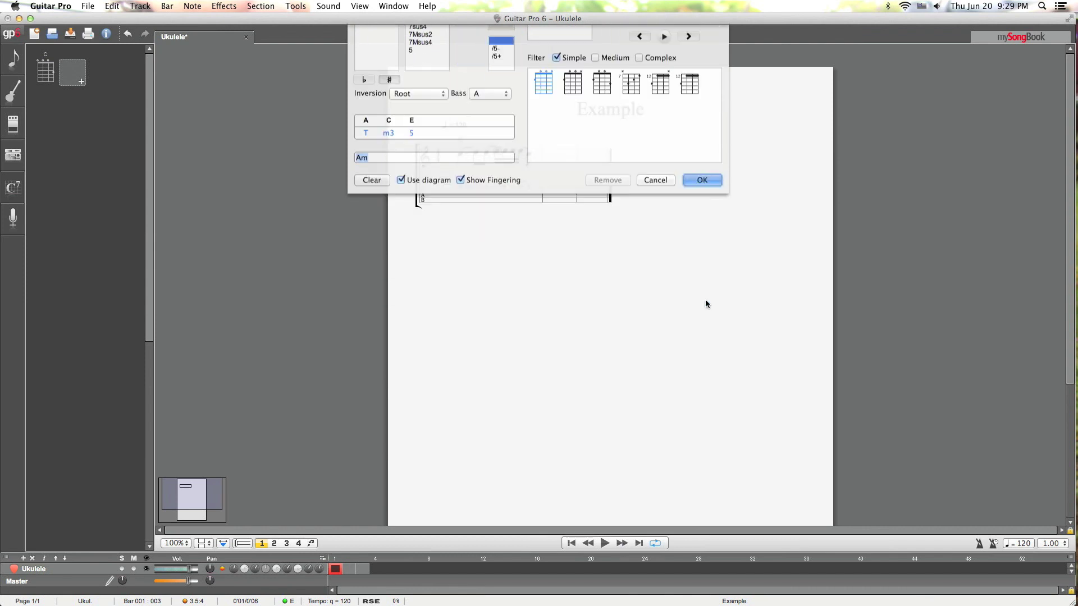
# Assign the Am chord to the first fret-7 note in bar 1
pyautogui.moveTo(48, 79)
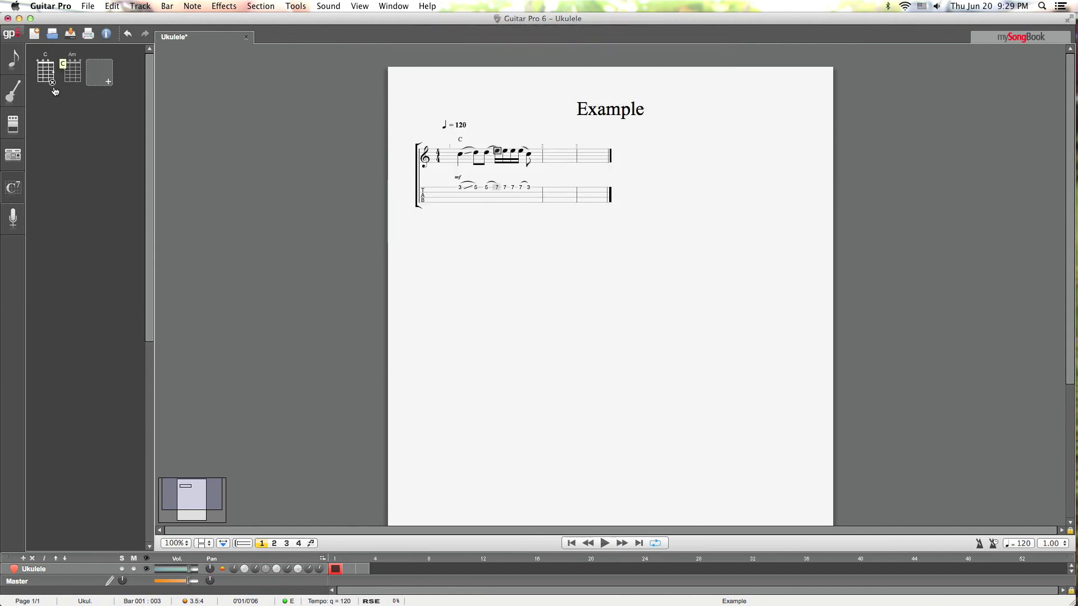
pyautogui.click(72, 71)
pyautogui.click(497, 189)
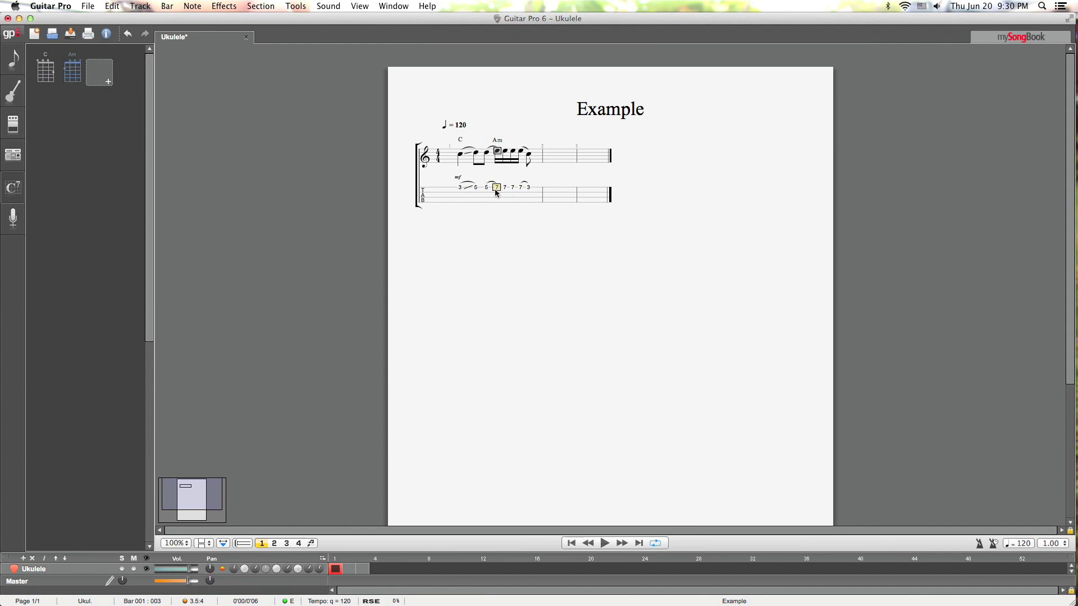
pyautogui.click(73, 71)
pyautogui.click(507, 191)
# In the score's stylesheet, enable the diagram list at the beginning of the score and enlarge both chord diagram sizes
pyautogui.click(108, 36)
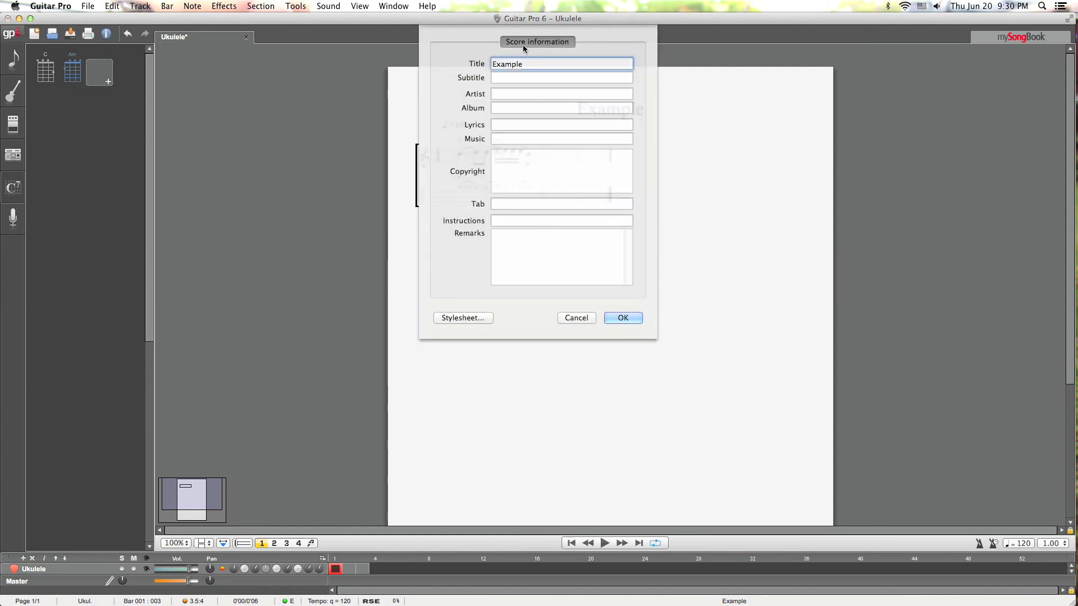
pyautogui.click(464, 318)
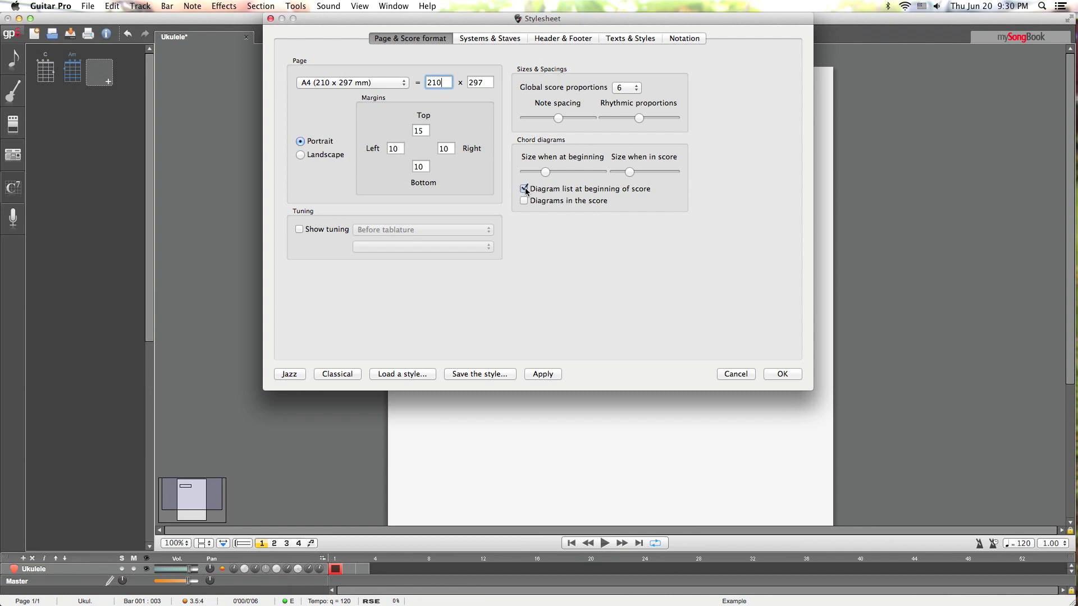
pyautogui.moveTo(545, 173); pyautogui.dragTo(561, 173)
pyautogui.moveTo(629, 172); pyautogui.dragTo(645, 172)
pyautogui.click(782, 373)
pyautogui.click(626, 317)
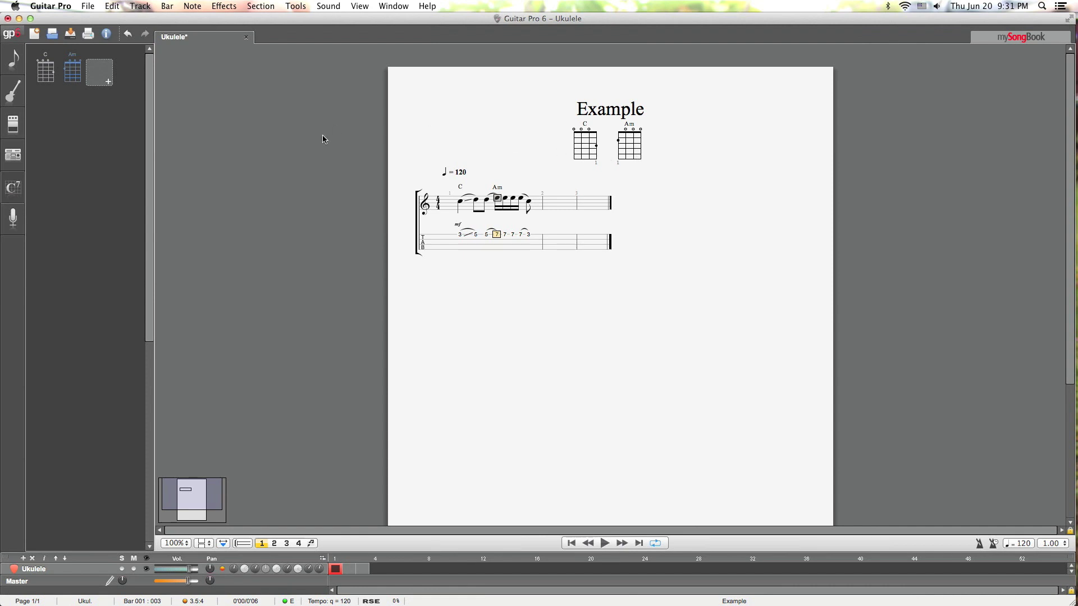
# In the stylesheet, disable the diagram list at the beginning of the score and enable diagrams in the score
pyautogui.click(107, 37)
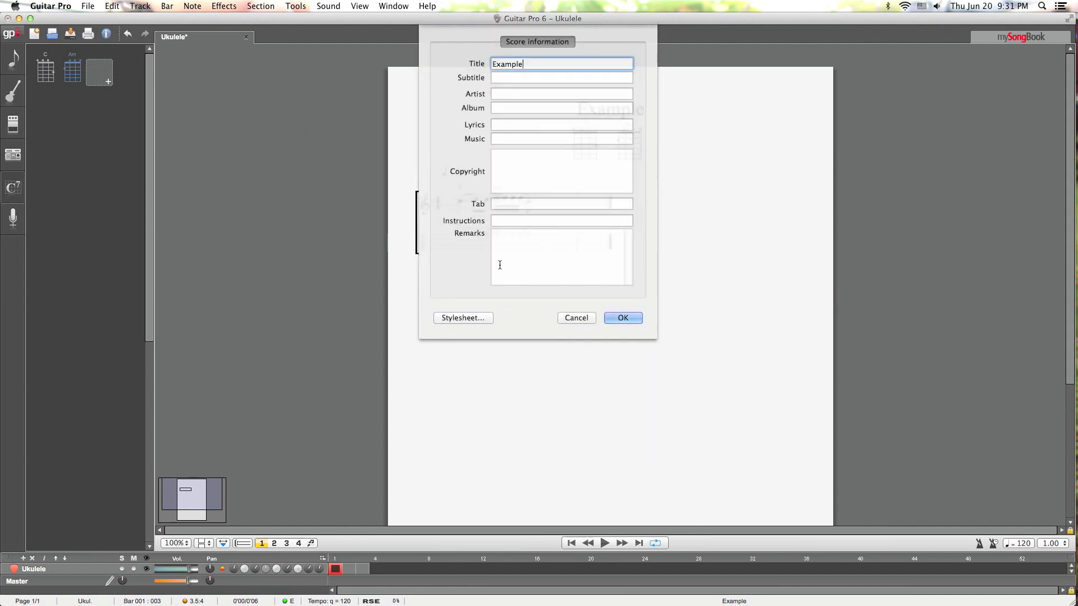
pyautogui.click(464, 316)
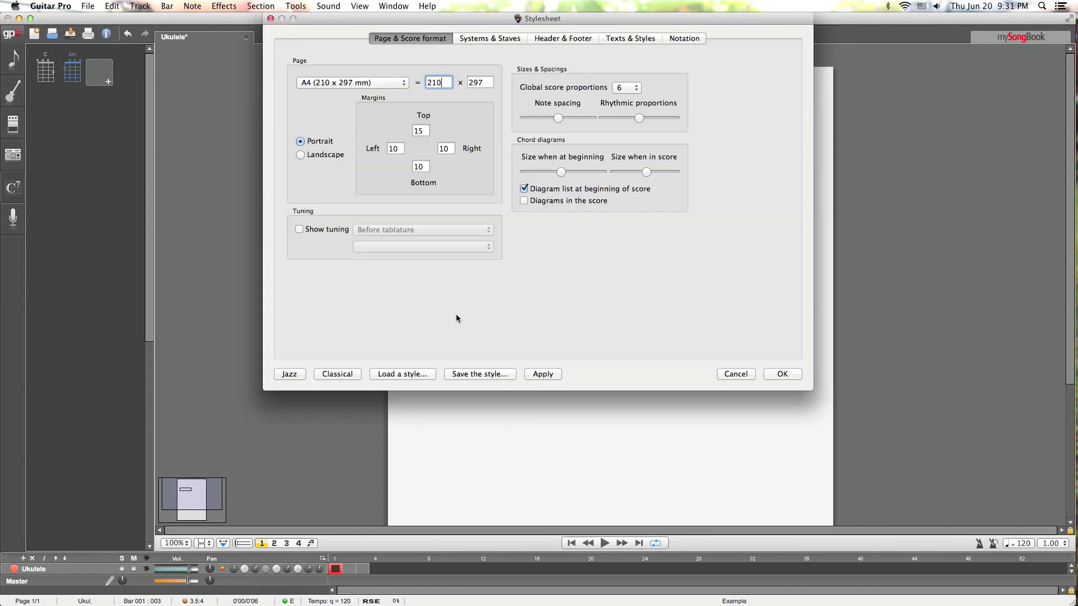
pyautogui.click(523, 189)
pyautogui.click(524, 201)
pyautogui.click(782, 374)
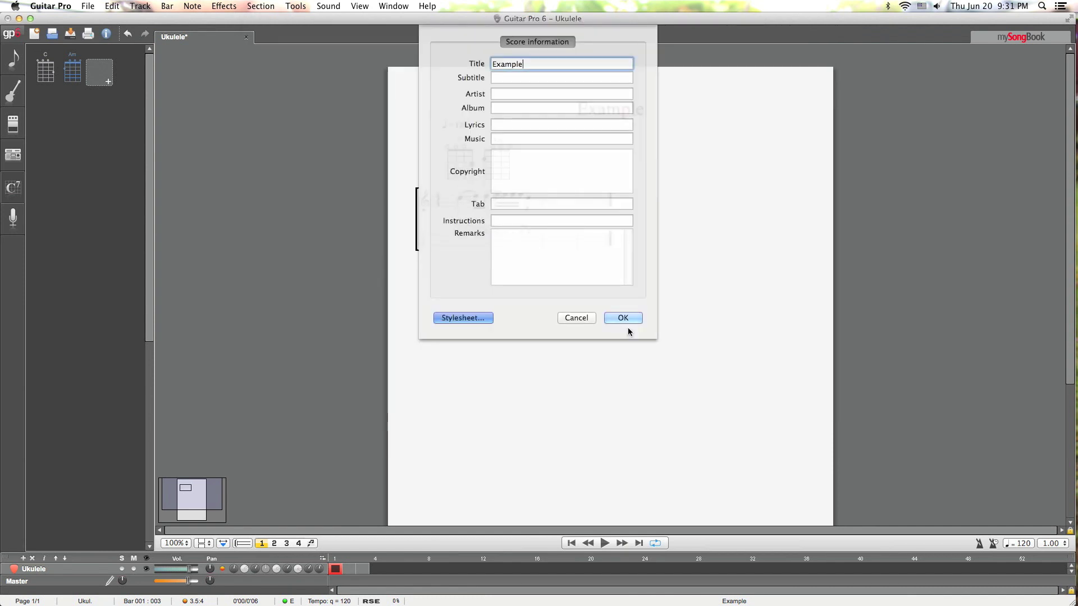
pyautogui.click(626, 320)
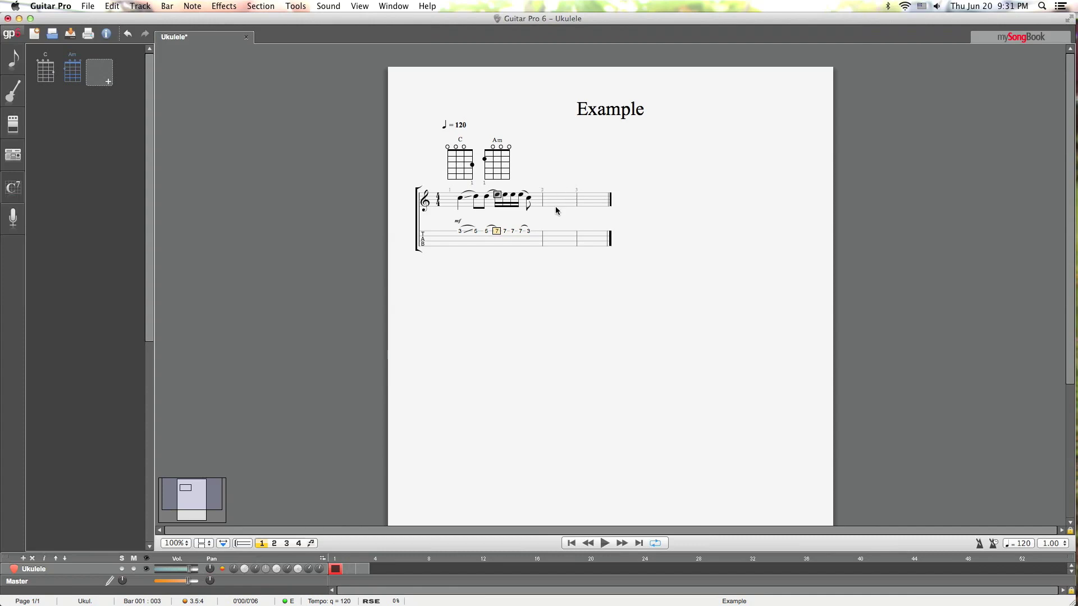
# Increase the in-score chord diagram size to nearly its maximum in the stylesheet and select the third note of bar 1
pyautogui.click(458, 229)
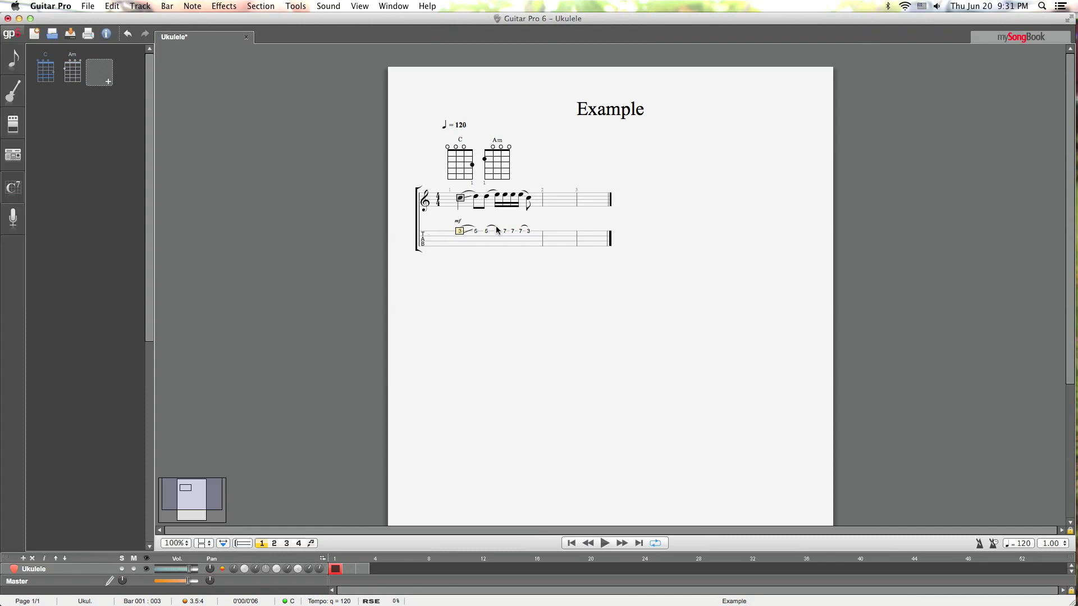
pyautogui.click(105, 35)
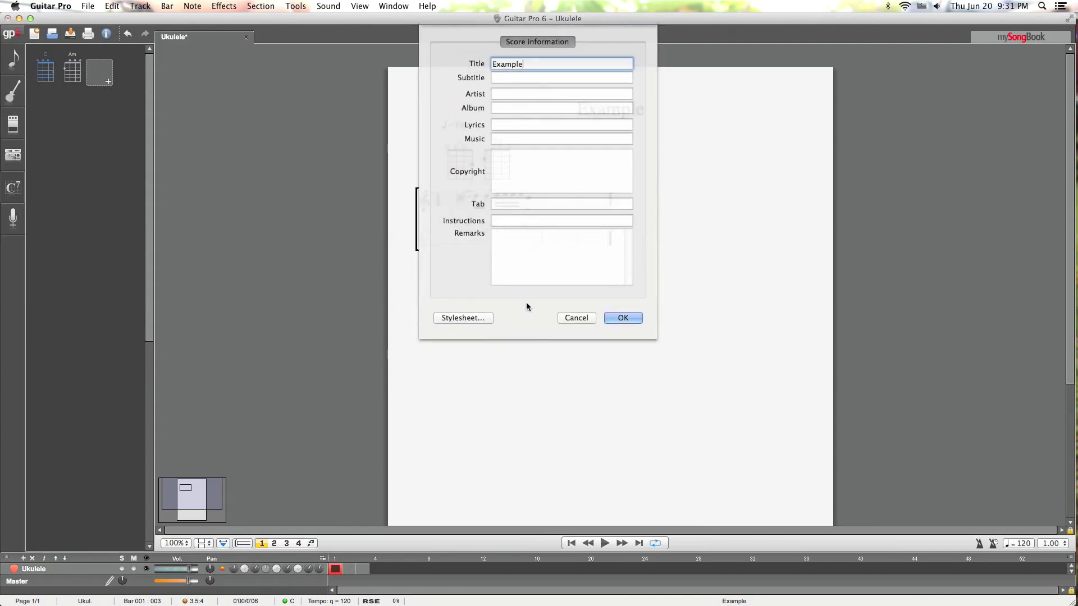
pyautogui.click(458, 312)
pyautogui.moveTo(646, 171); pyautogui.dragTo(673, 172)
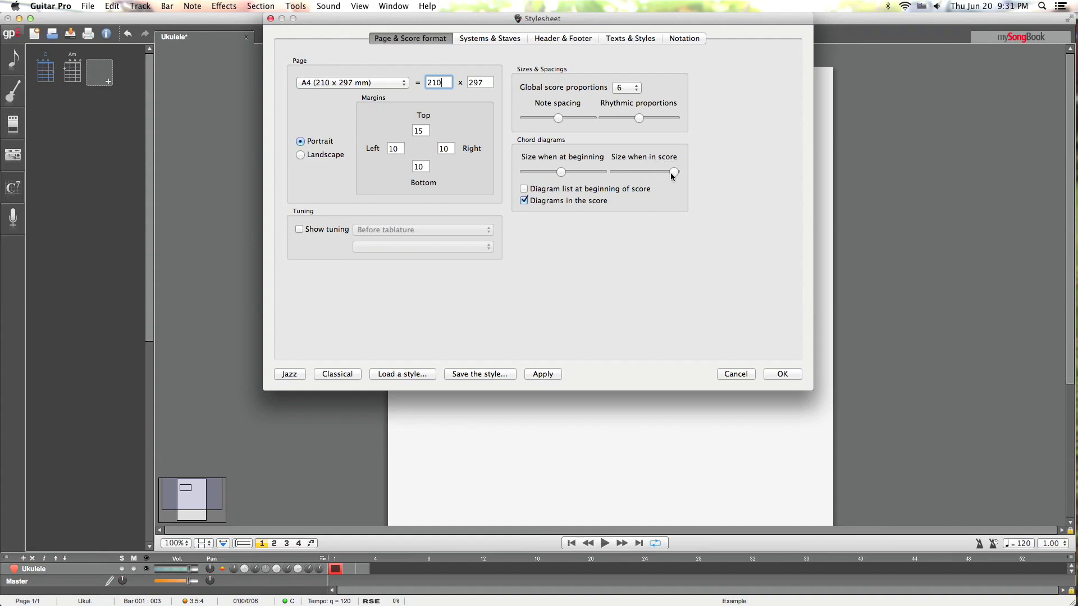
pyautogui.click(786, 375)
pyautogui.click(629, 318)
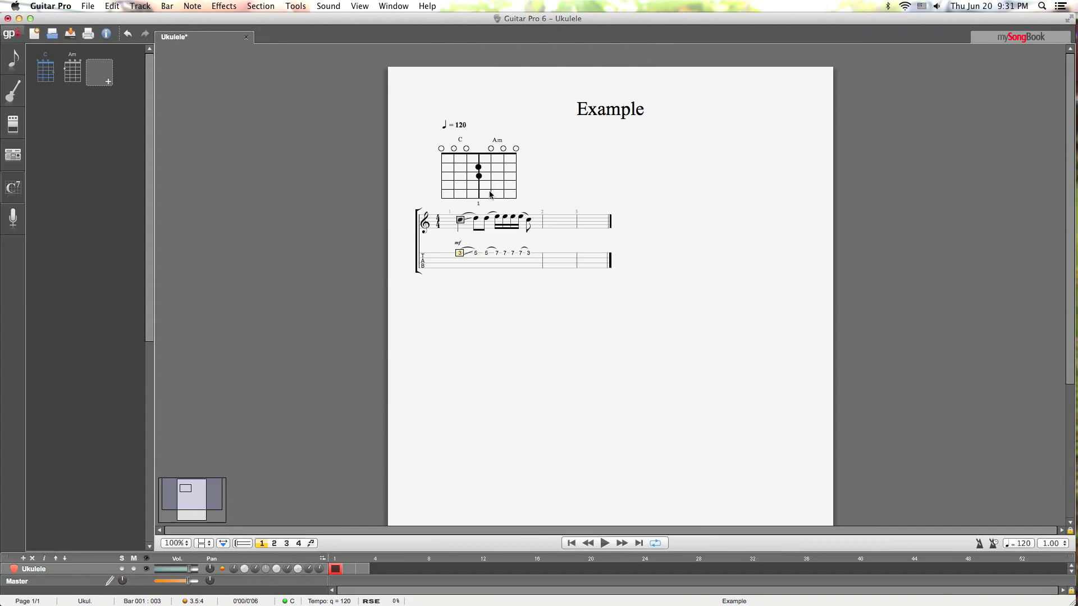
pyautogui.click(487, 254)
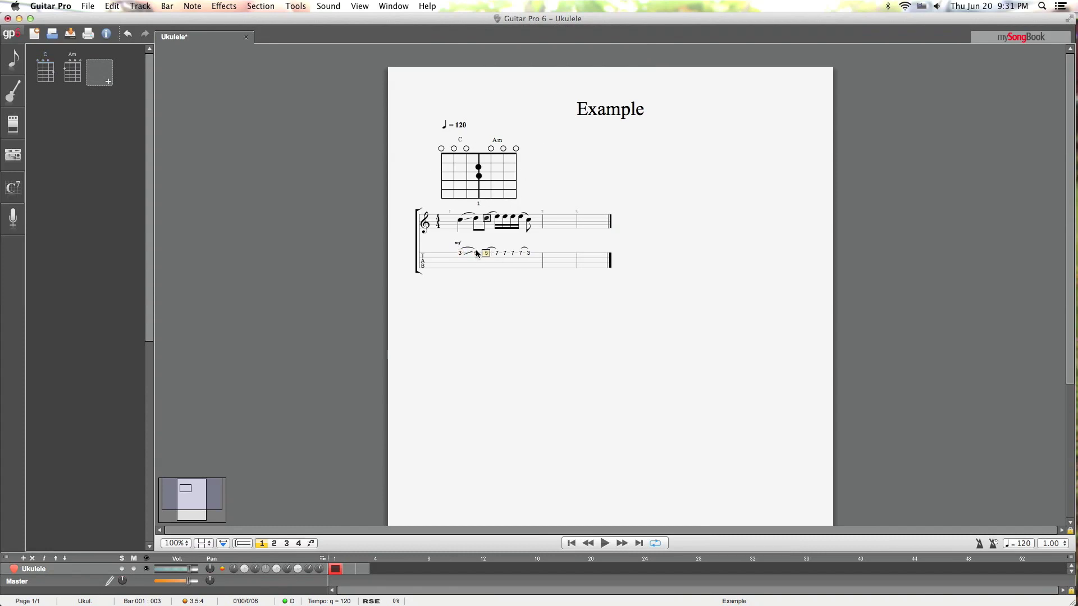